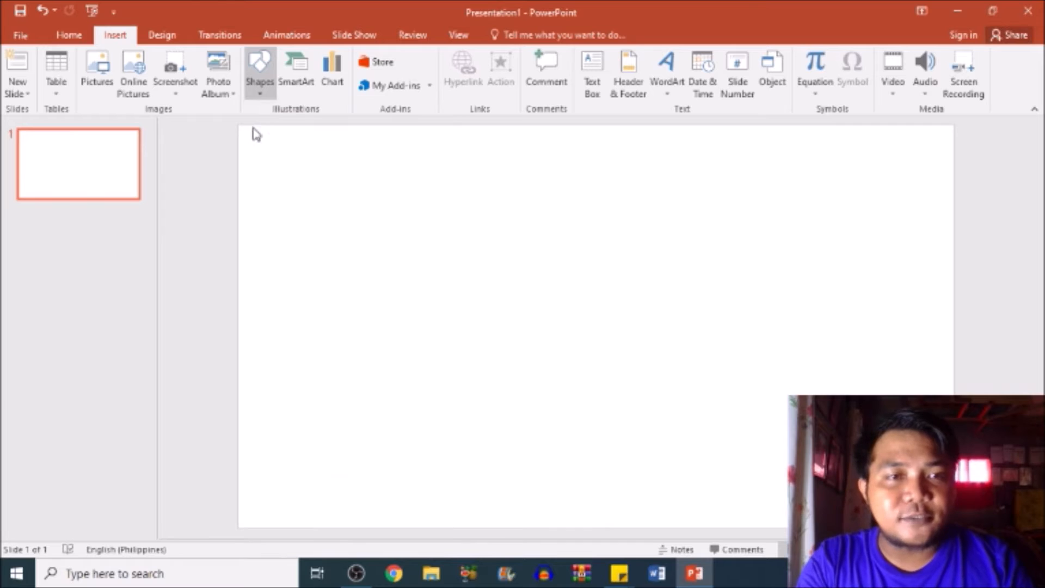
- Draw a large text box across most of the blank slide and enter the first name in capital letters
mouse_move(269, 172)
mouse_down()
mouse_move(588, 334)
mouse_move(887, 413)
mouse_move(929, 478)
mouse_up()
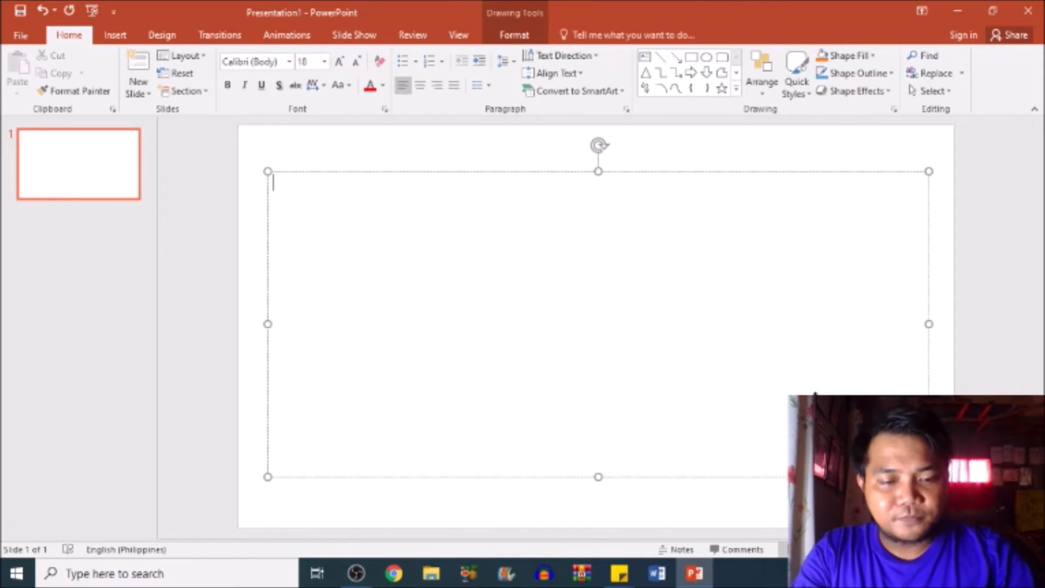
text(KEVIN)
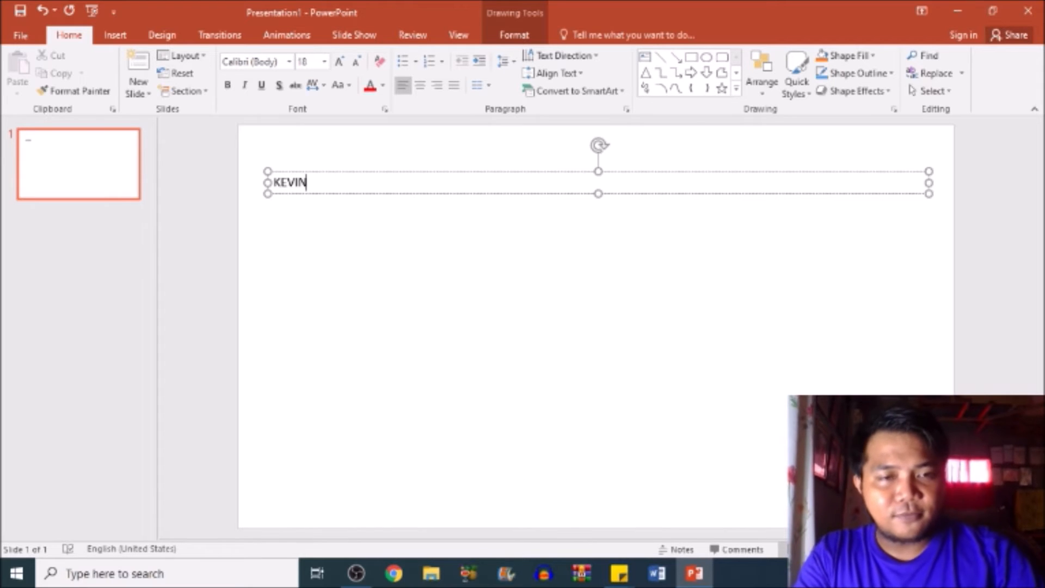
- Enlarge all the text in the text box to a font size of 287
key(ctrl+a)
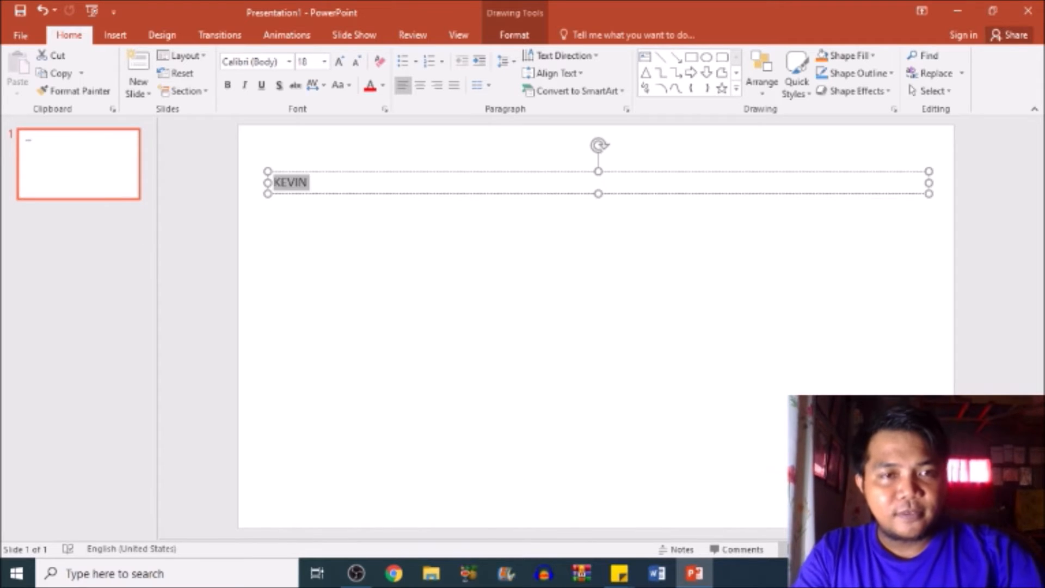
click(339, 62)
click(339, 62)
click(339, 62)
click(339, 62)
click(339, 62)
click(339, 62)
click(339, 62)
click(339, 62)
click(339, 62)
click(339, 62)
click(340, 62)
click(339, 62)
click(339, 62)
click(339, 62)
click(339, 63)
click(339, 62)
click(340, 62)
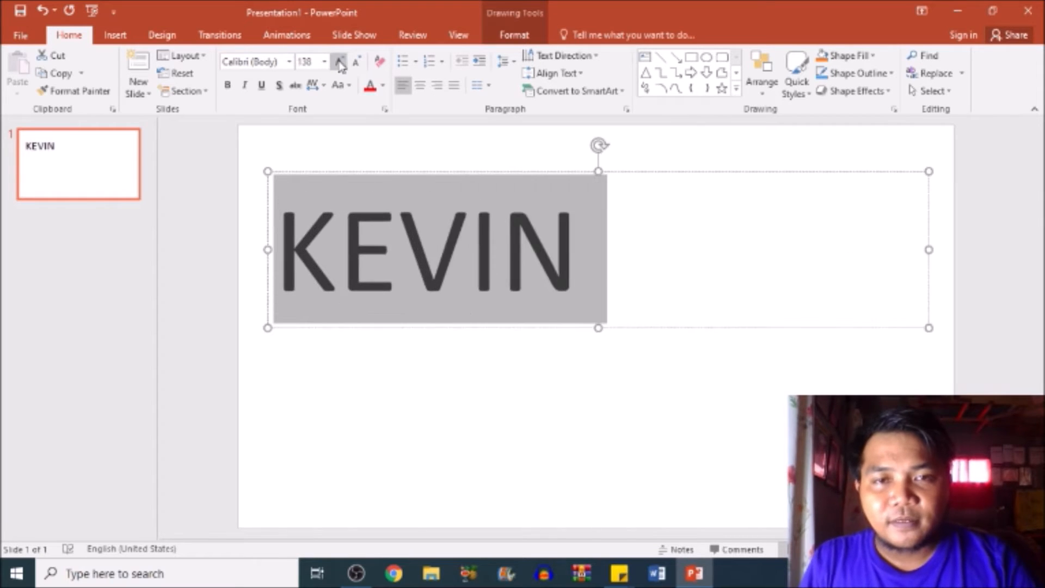
click(339, 62)
click(339, 62)
click(339, 62)
click(339, 62)
click(339, 62)
click(340, 62)
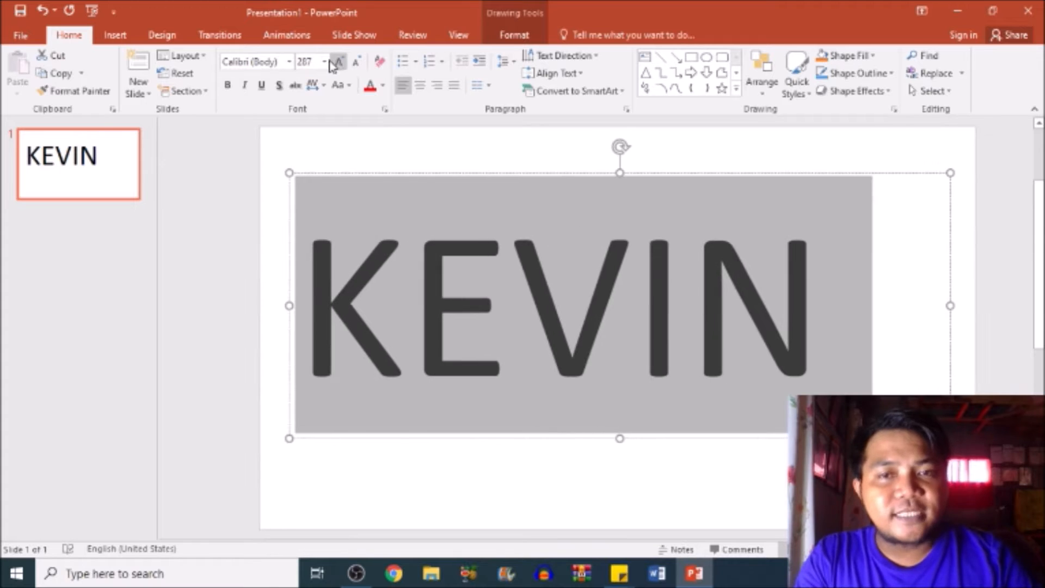
- Set the name's font to Arial Black and reduce its size to 199 so it fits on one line
click(289, 65)
drag(431, 105, 430, 131)
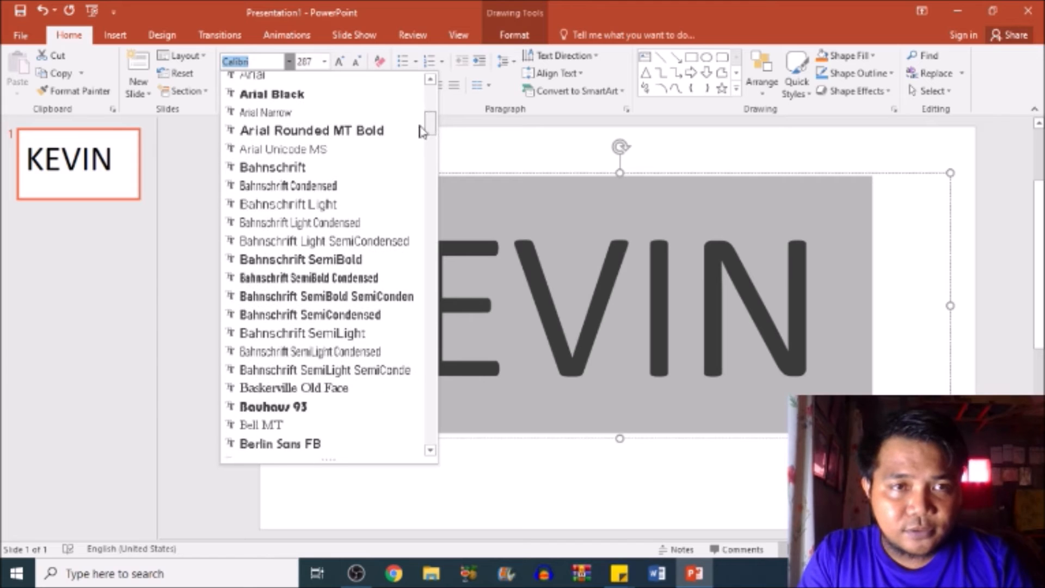
click(338, 95)
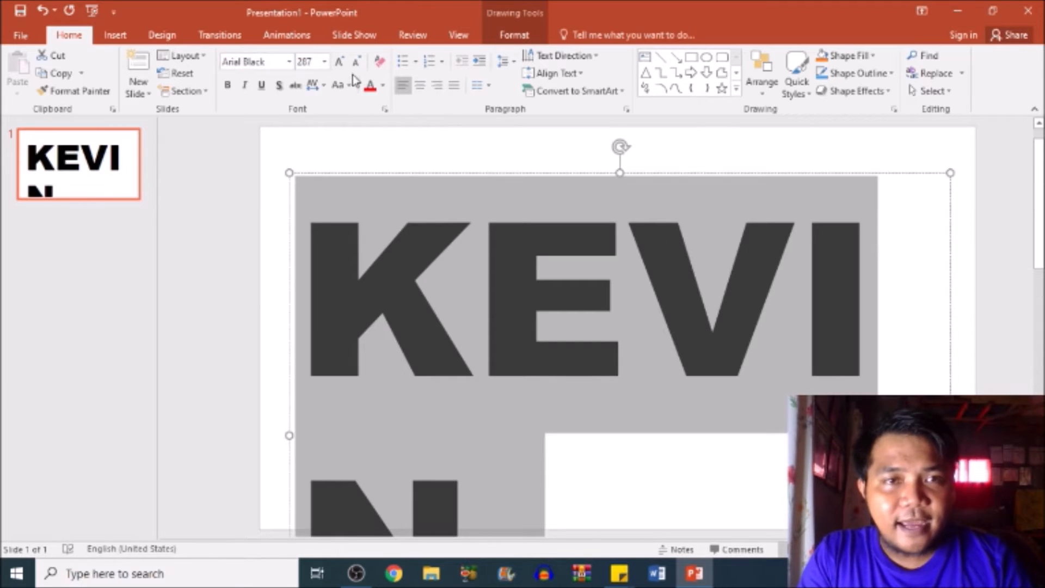
click(356, 62)
click(356, 62)
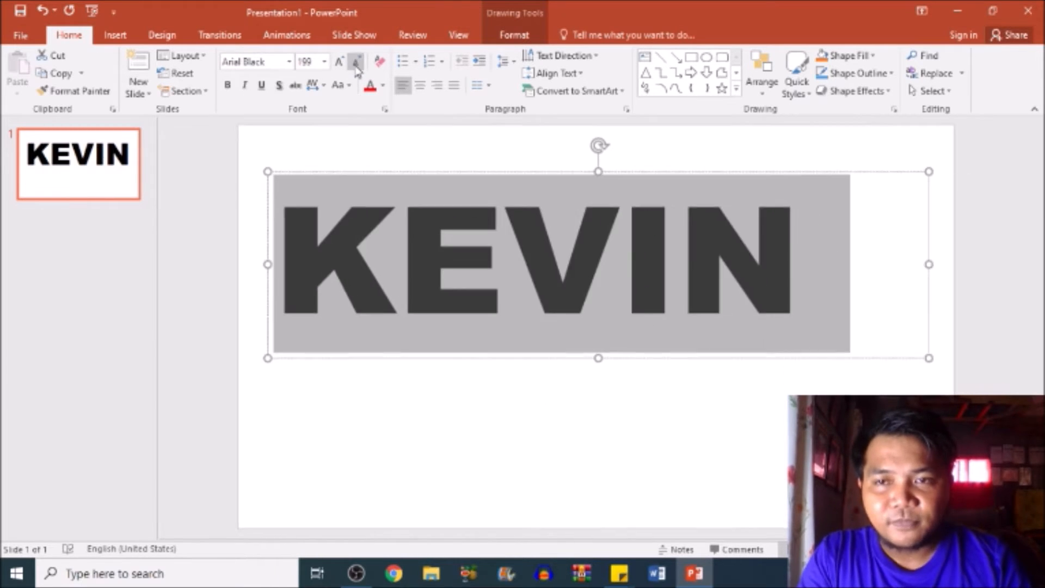
- Move the text box closer to the slide's middle and colour its text standard Yellow
key(Escape)
drag(650, 207, 628, 222)
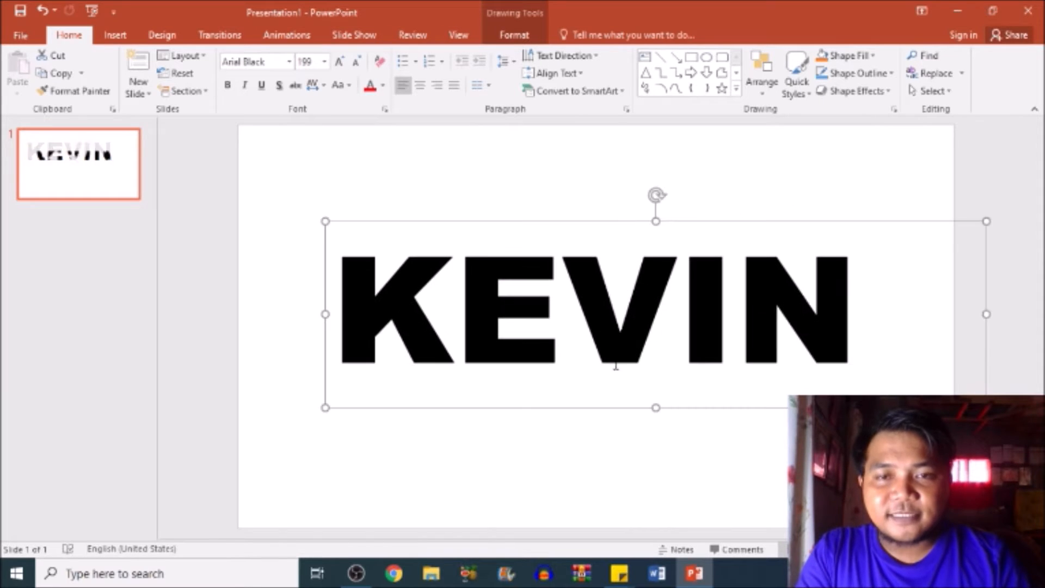
triple_click(901, 330)
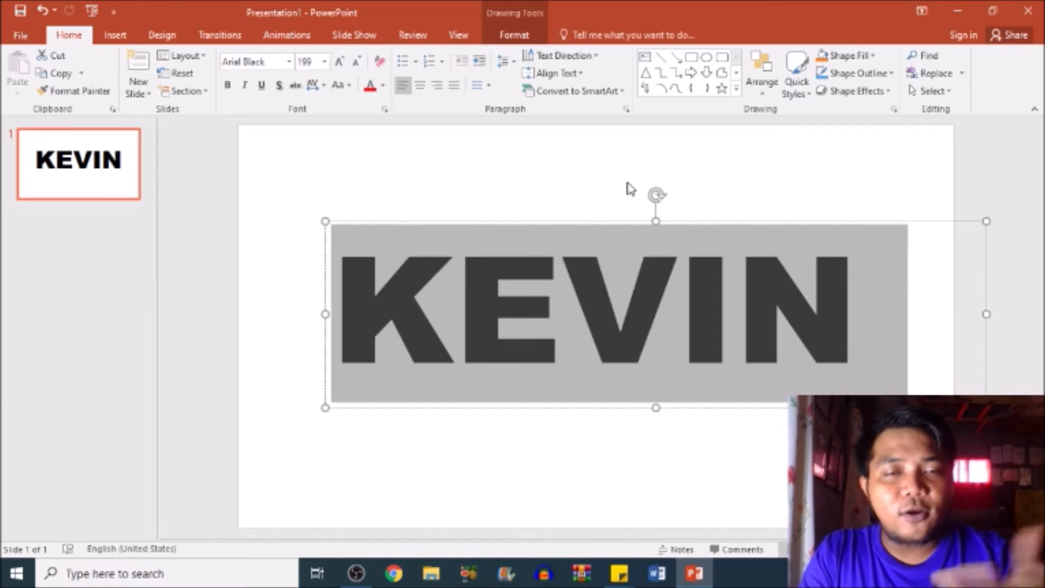
click(385, 90)
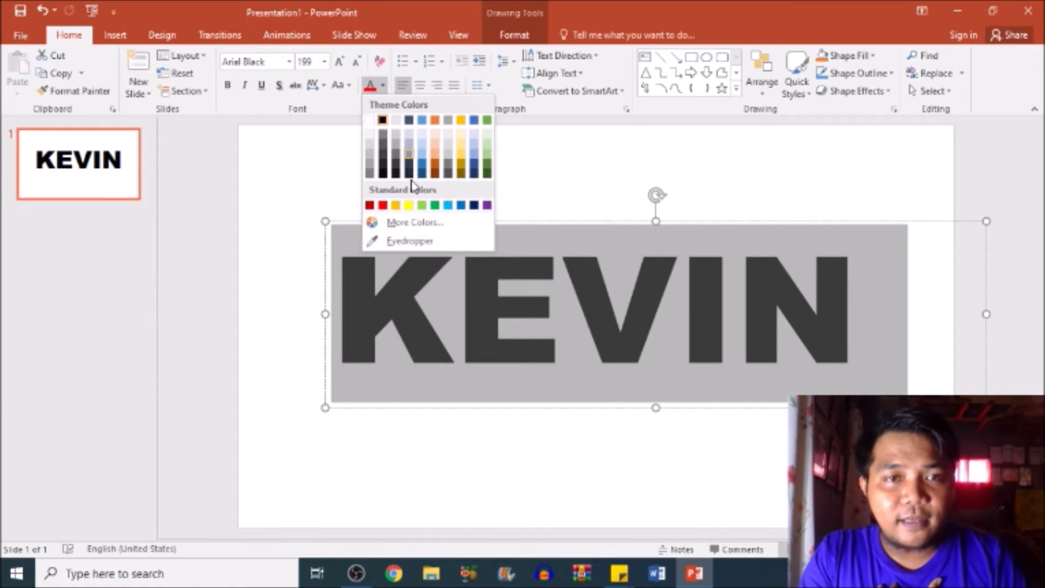
click(409, 207)
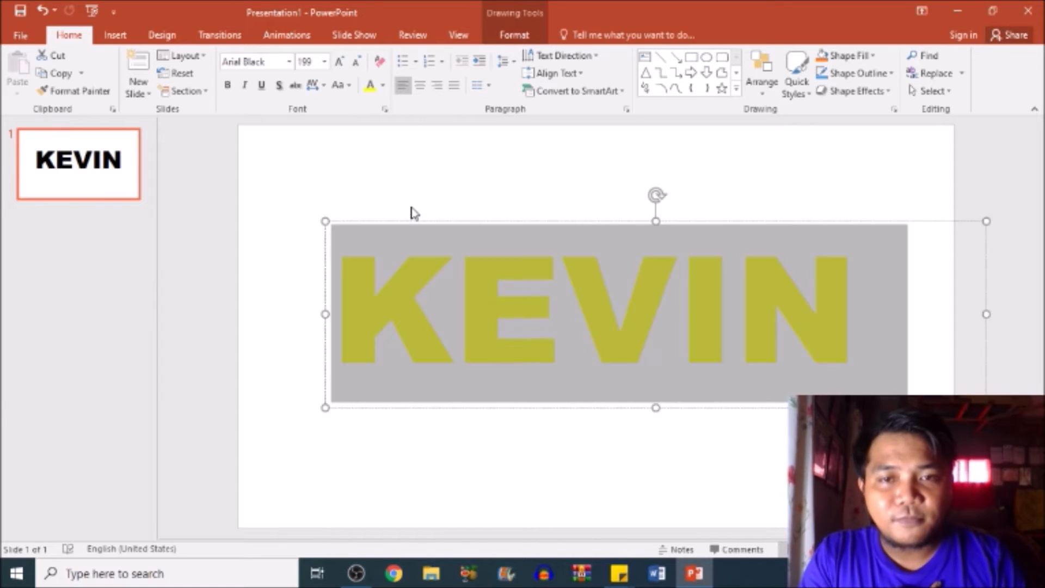
- Apply the Angle bevel text effect to the whole yellow name
click(364, 288)
drag(349, 262, 869, 280)
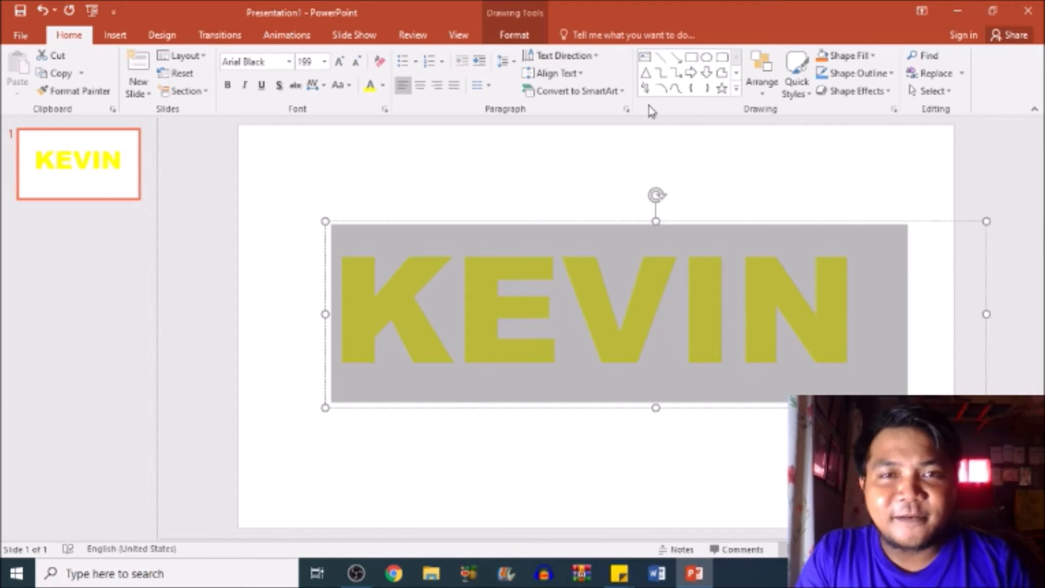
click(501, 37)
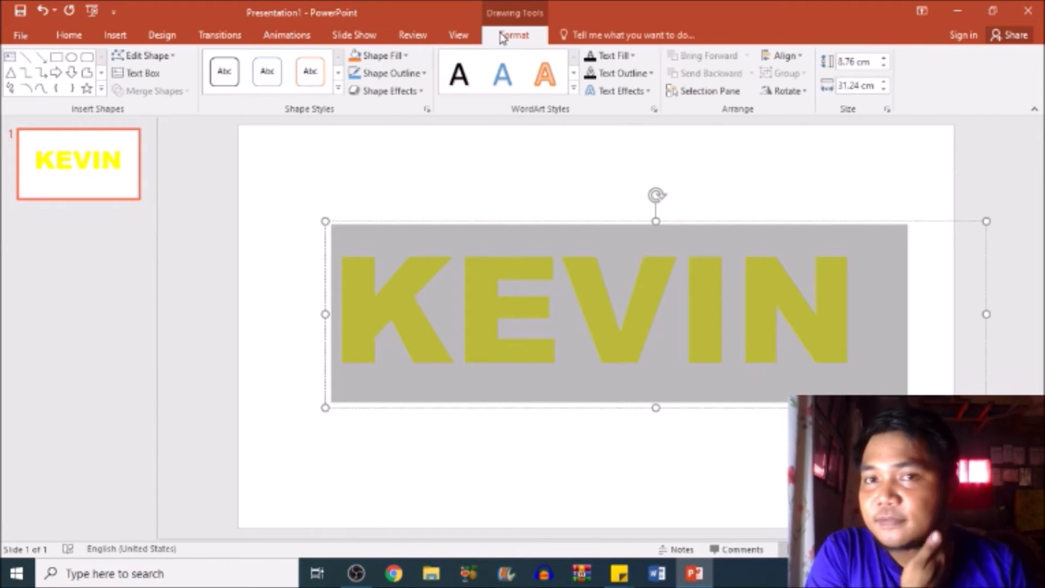
click(618, 90)
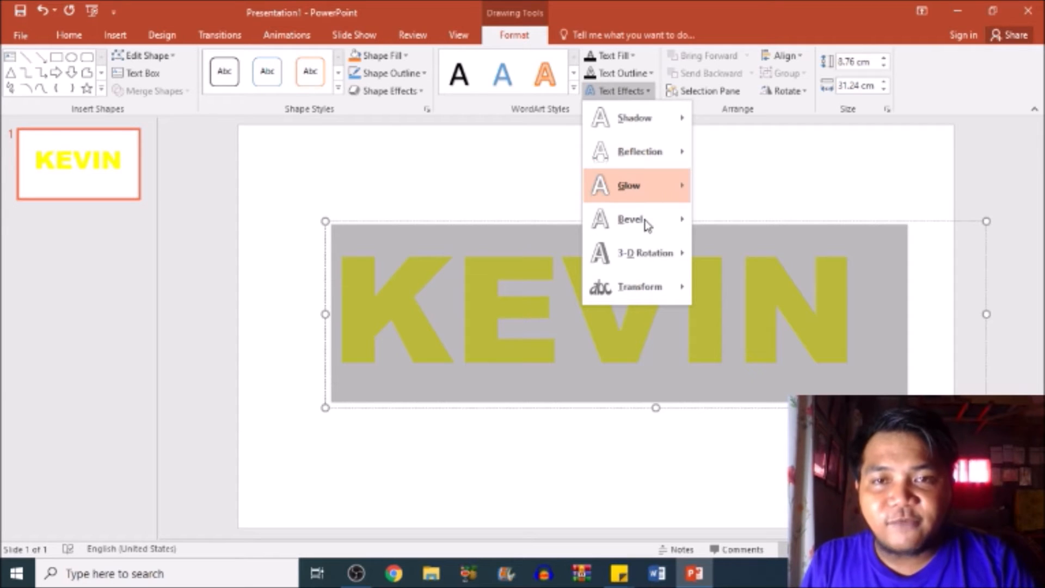
mouse_move(629, 186)
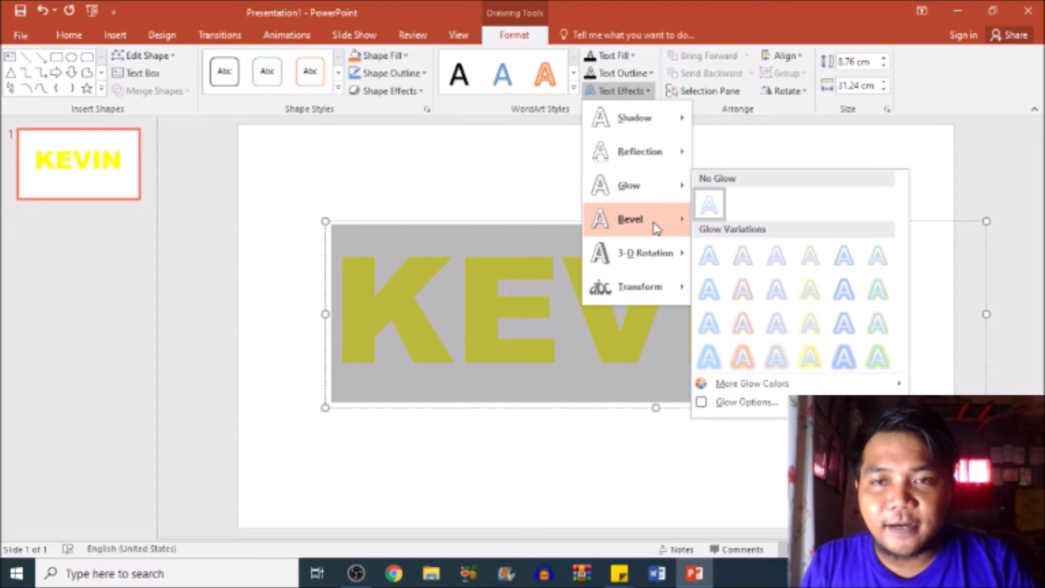
mouse_move(655, 223)
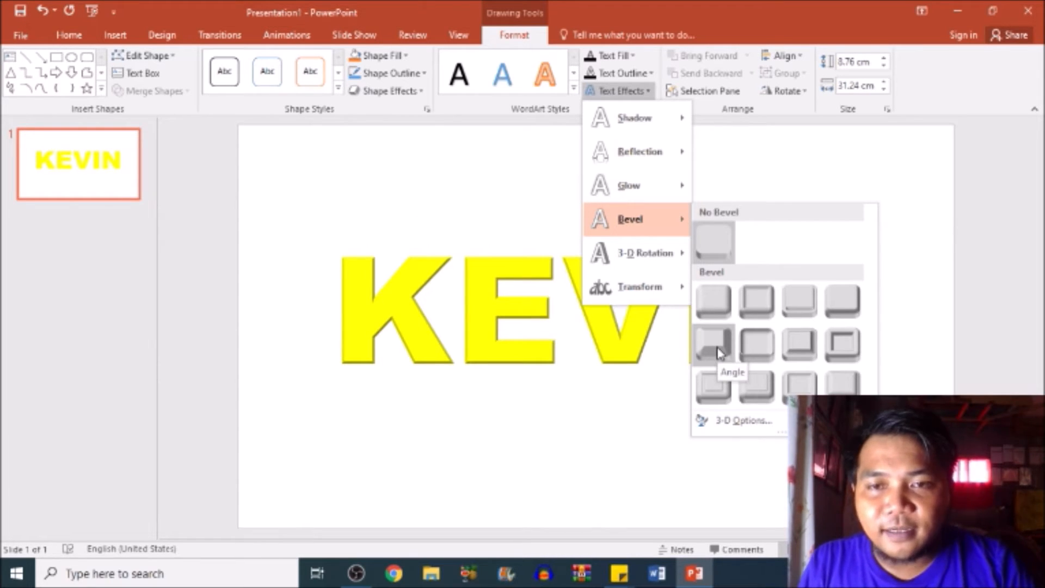
click(715, 348)
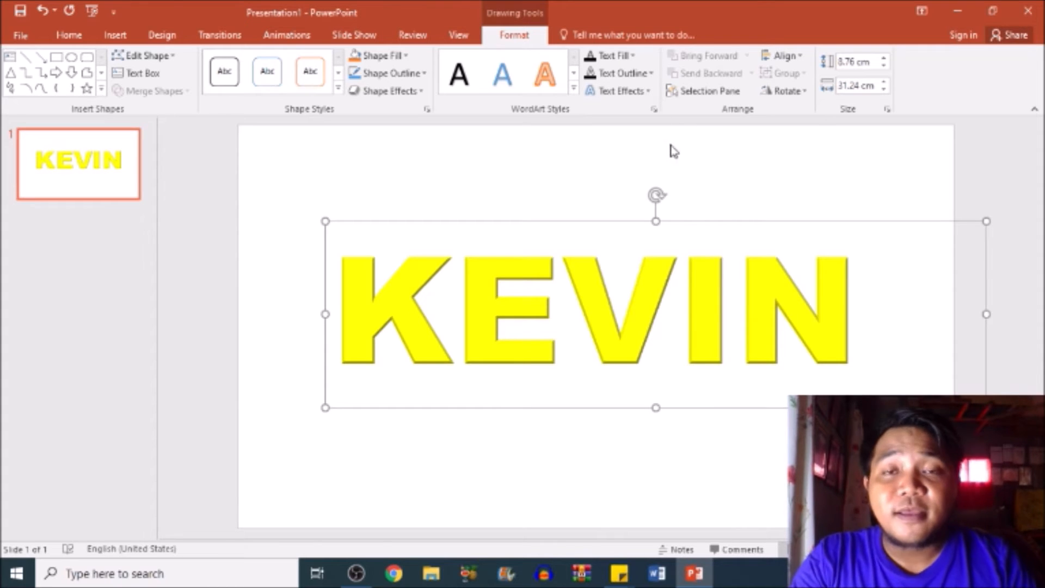
- Open the text's 3-D options and set the top bevel width to 40 pt
click(638, 104)
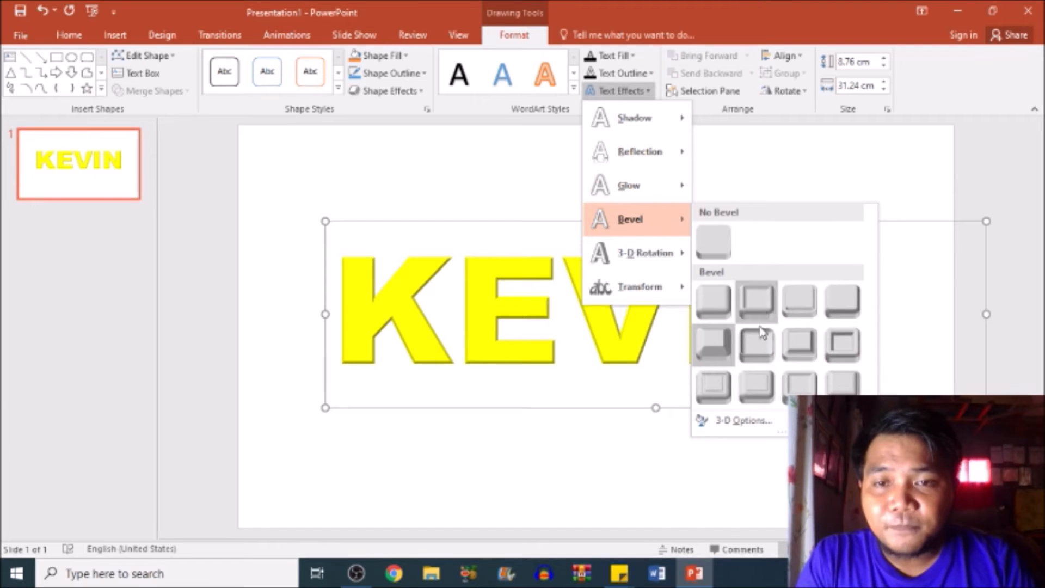
click(733, 423)
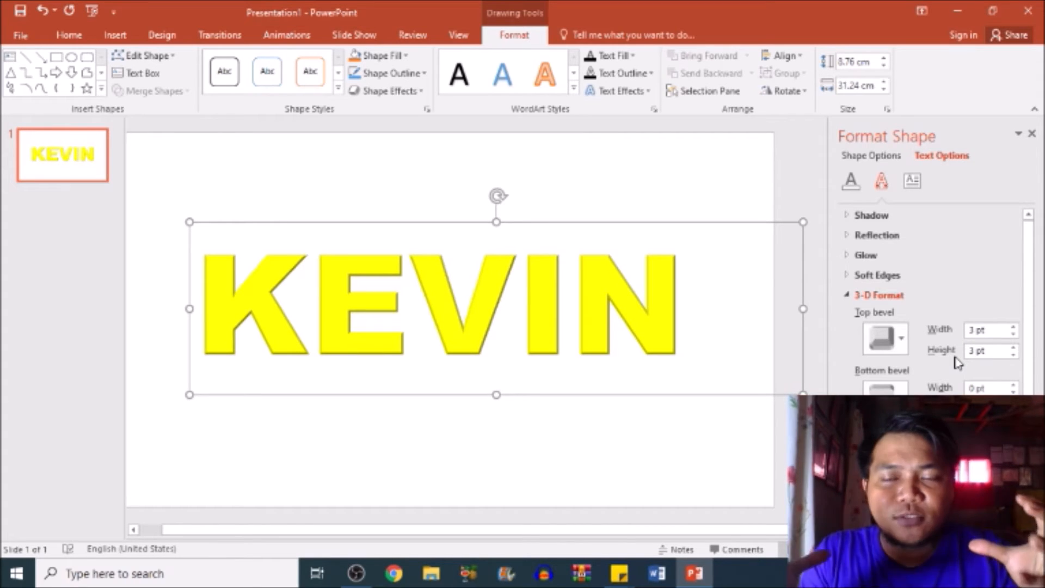
click(1013, 329)
click(1014, 329)
click(1014, 329)
click(1014, 329)
click(1014, 329)
click(1014, 329)
click(1014, 328)
click(1013, 329)
click(1014, 328)
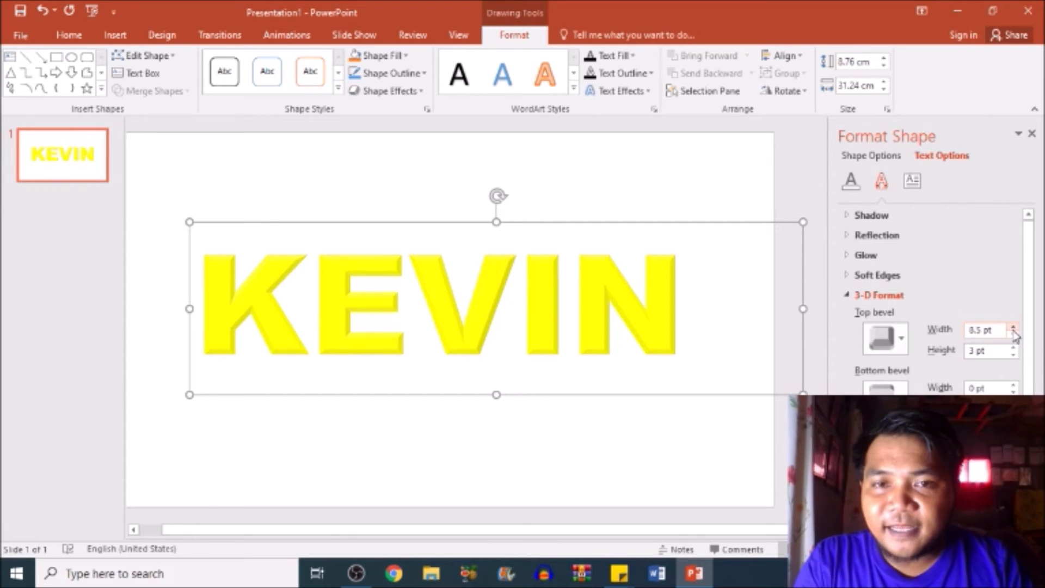
click(1014, 329)
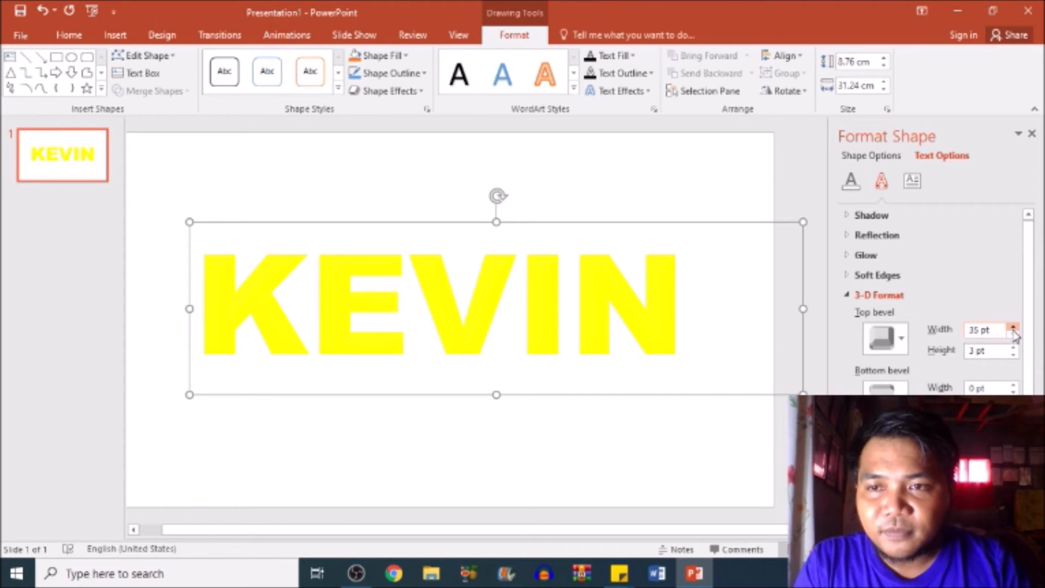
click(1014, 327)
click(1013, 328)
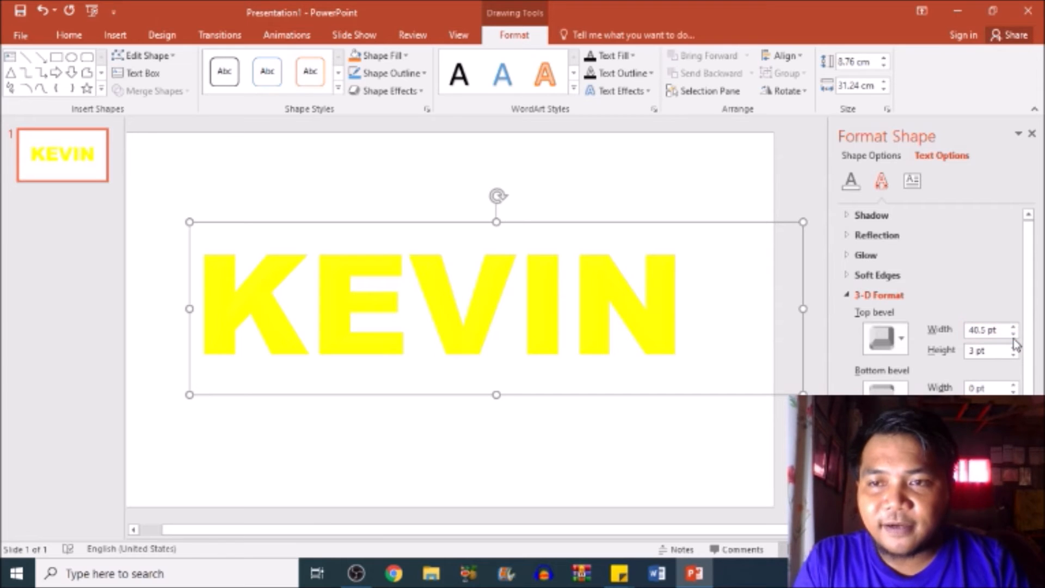
click(1013, 333)
- Set the height of the text's top bevel to 25 pt
click(1013, 347)
click(1014, 348)
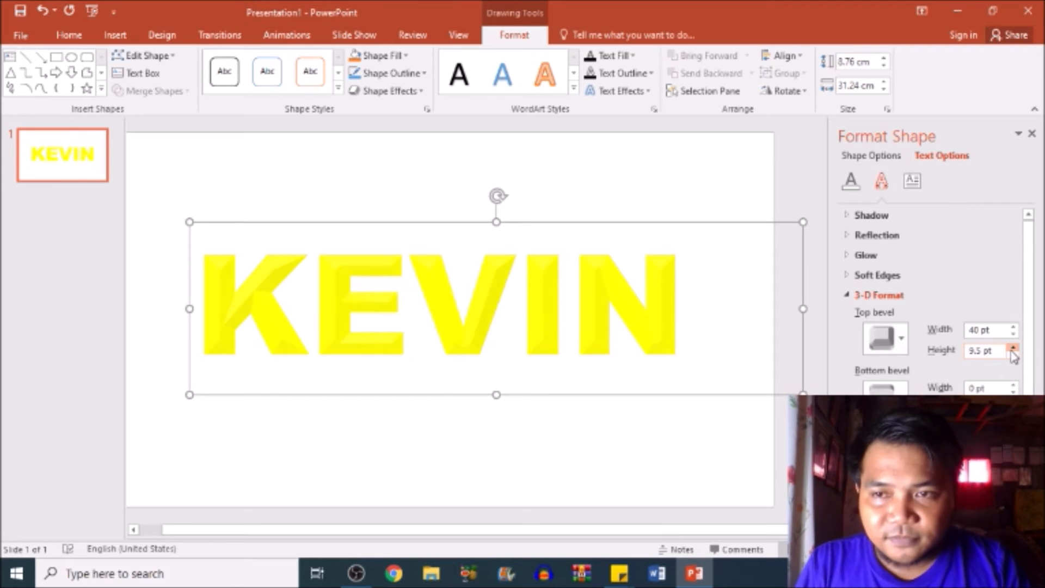
click(1013, 348)
click(1013, 349)
click(1013, 349)
click(1013, 349)
click(1013, 348)
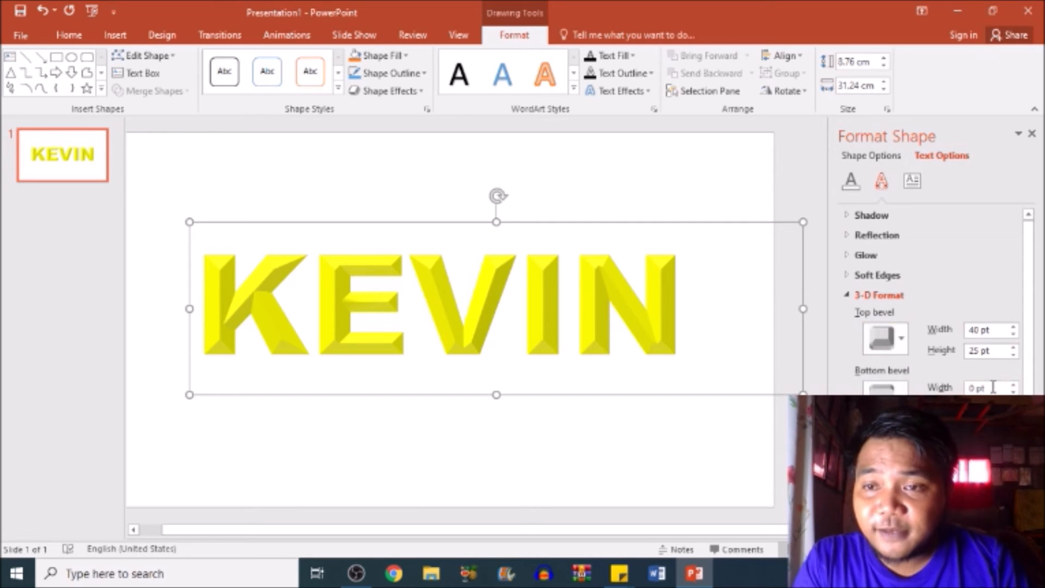
- Set the width of the text's bottom bevel to 20 pt
click(1014, 386)
click(1013, 386)
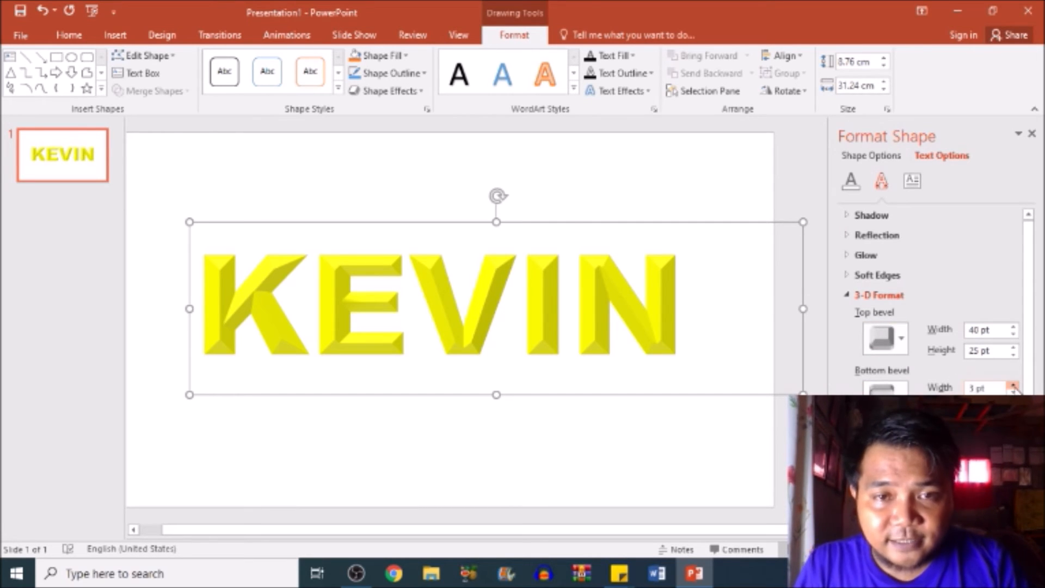
click(1014, 385)
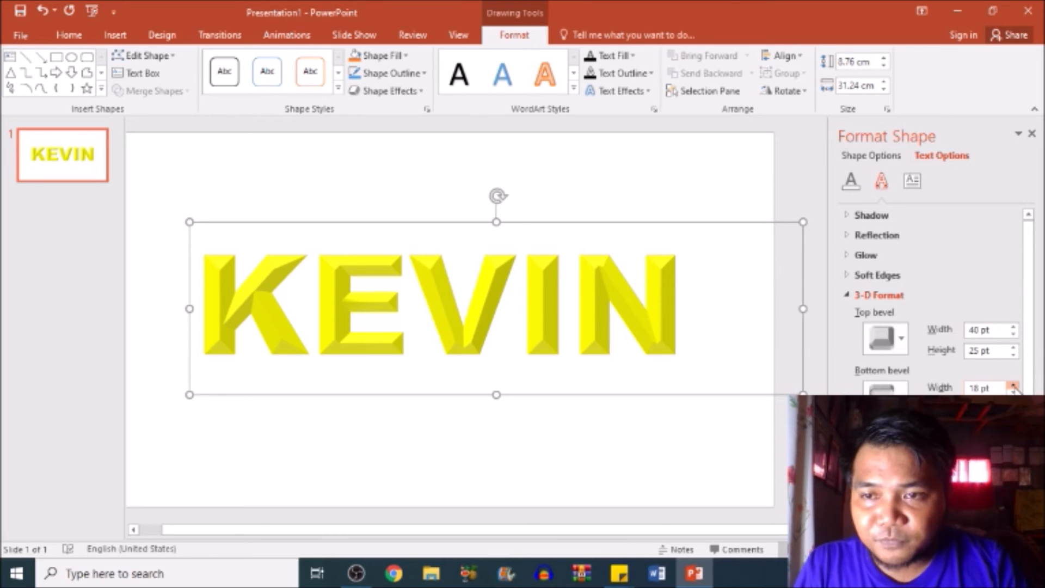
click(1014, 385)
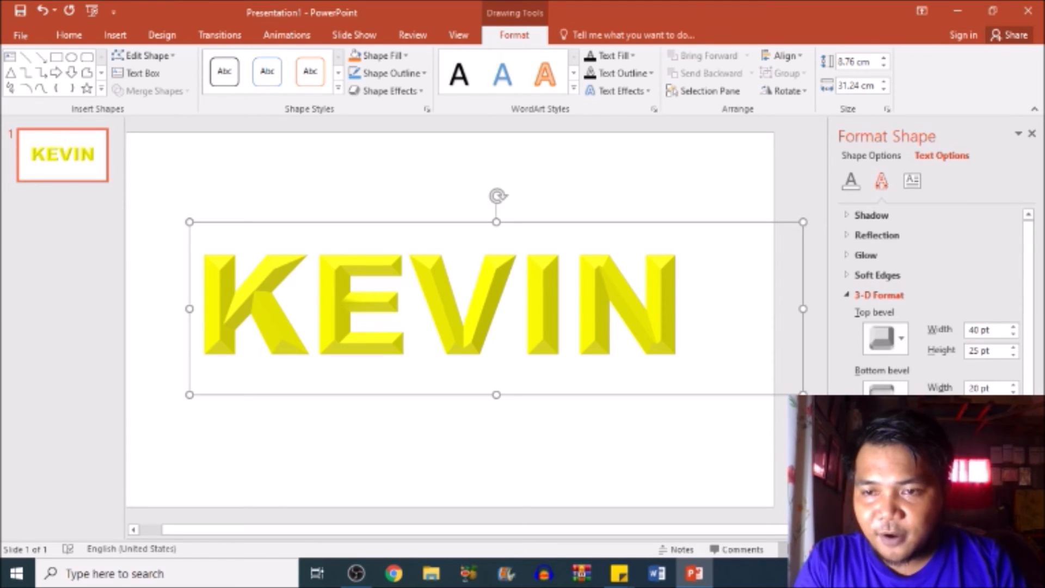
- Add a text shadow to the bevelled name with 6% transparency and close the shape formatting pane
scroll(931, 299, down, 3)
mouse_move(925, 549)
mouse_down()
mouse_move(949, 549)
mouse_move(933, 549)
mouse_up()
drag(726, 536, 516, 537)
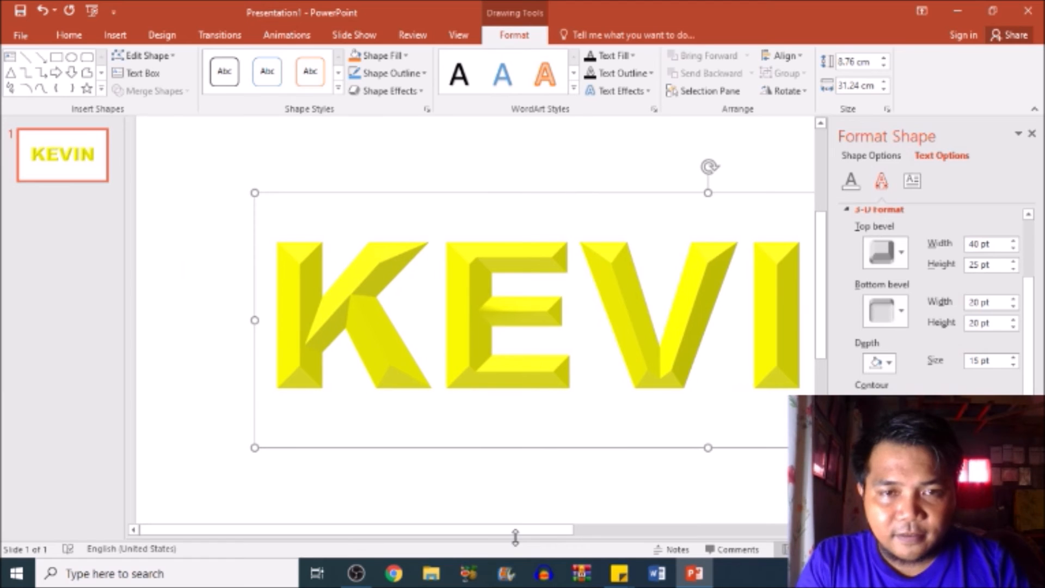
click(984, 550)
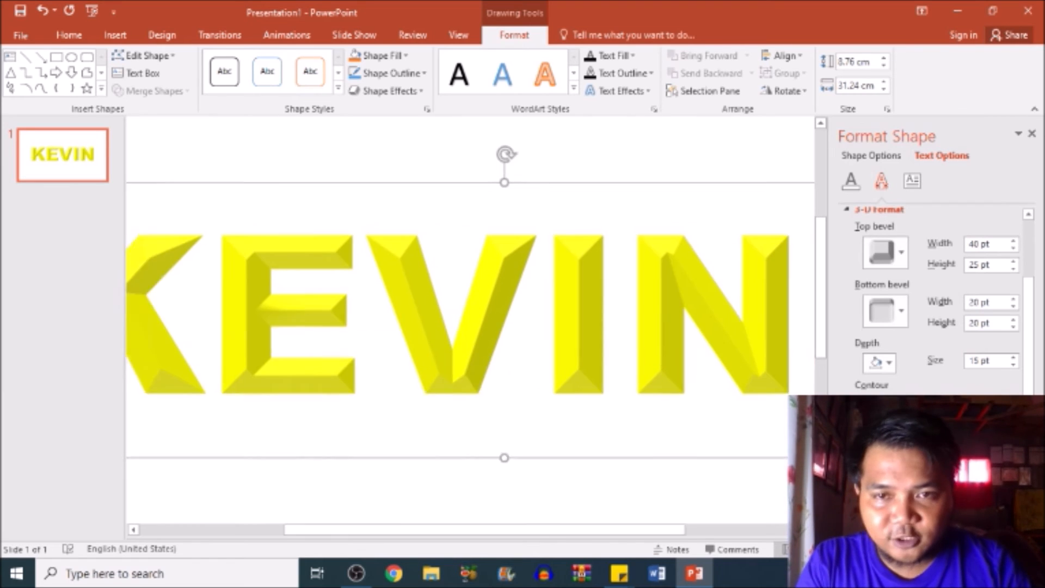
click(984, 549)
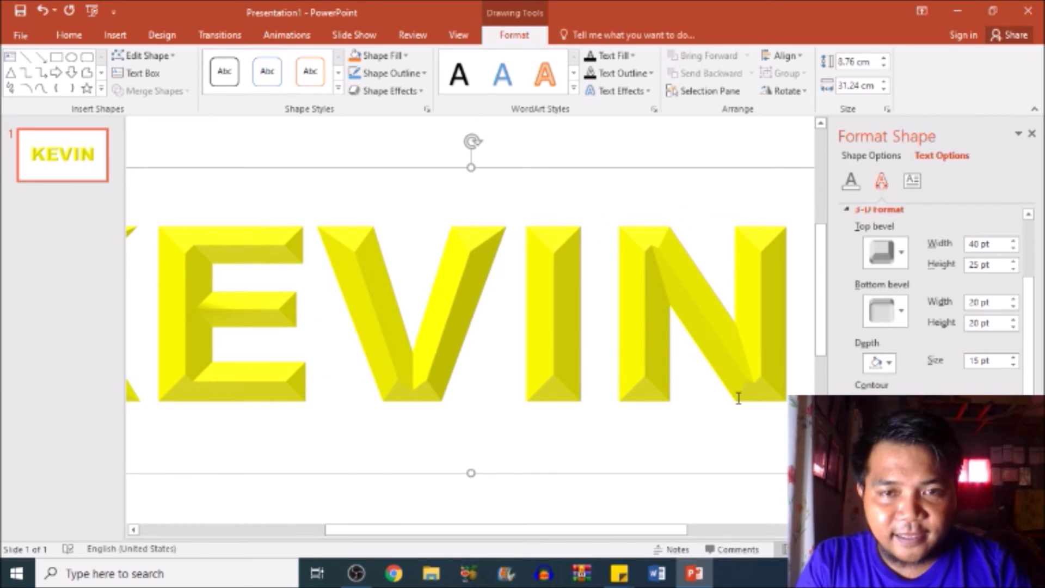
drag(1040, 300, 1031, 228)
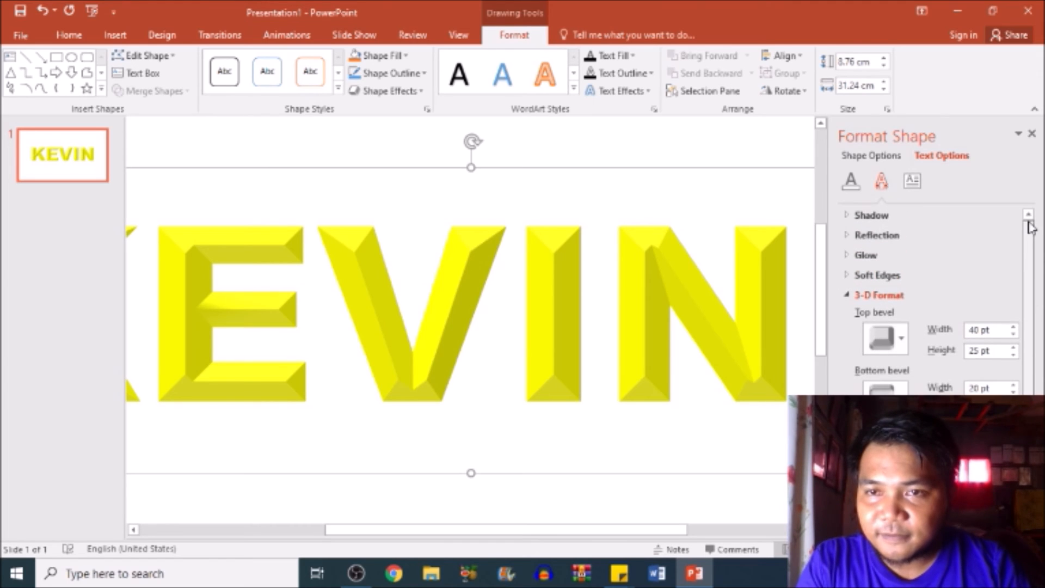
click(881, 216)
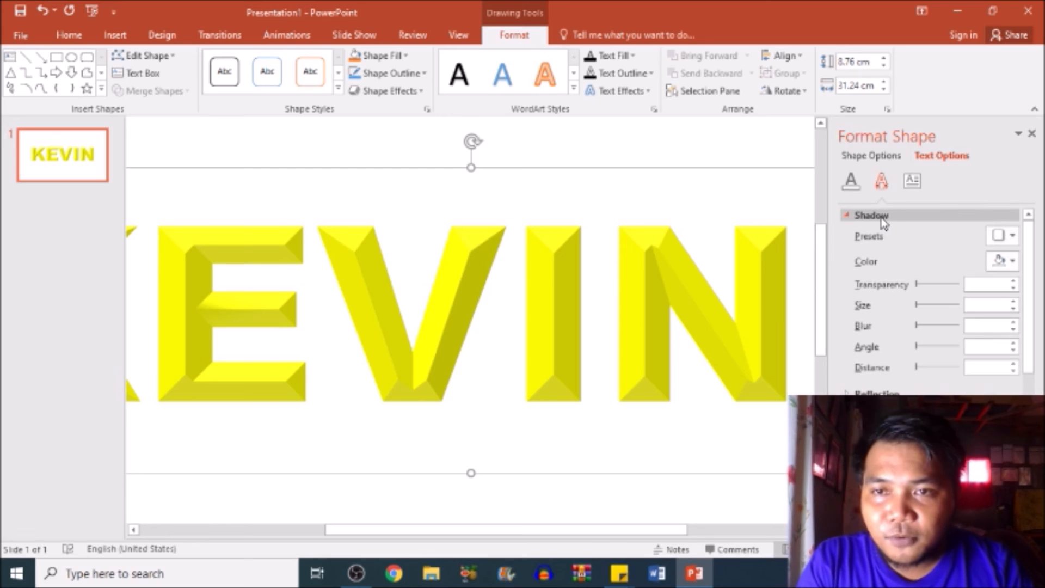
mouse_move(919, 286)
mouse_down()
mouse_move(929, 287)
mouse_move(920, 286)
mouse_up()
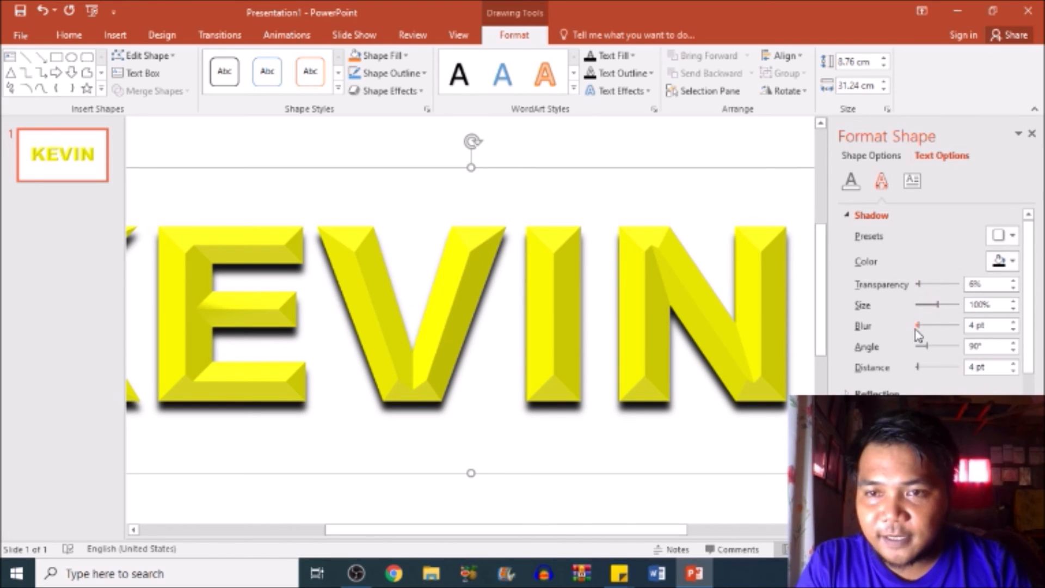
click(1032, 133)
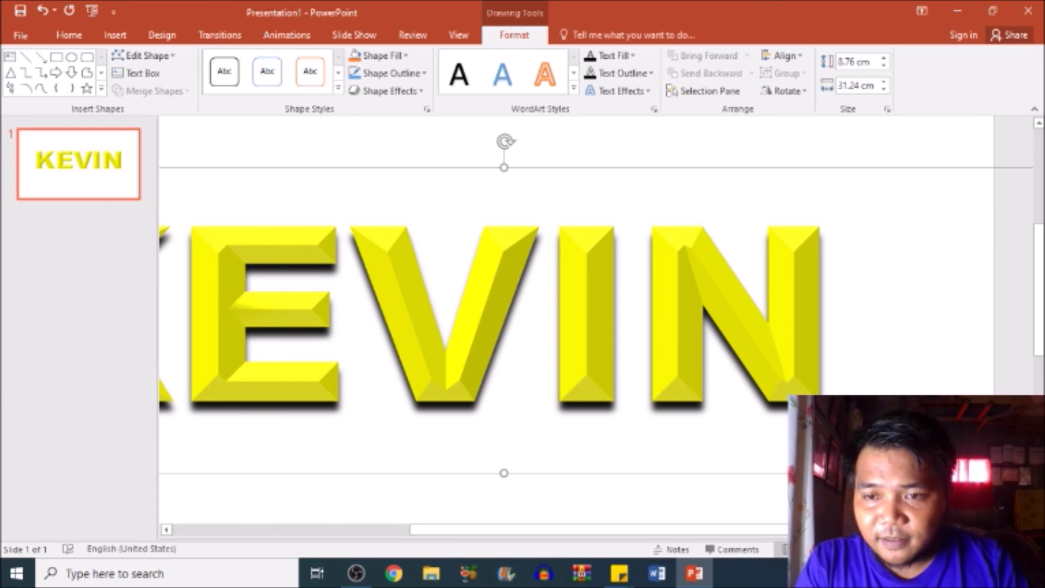
- Move the 3-D name's text box slightly up the slide
click(882, 549)
click(882, 549)
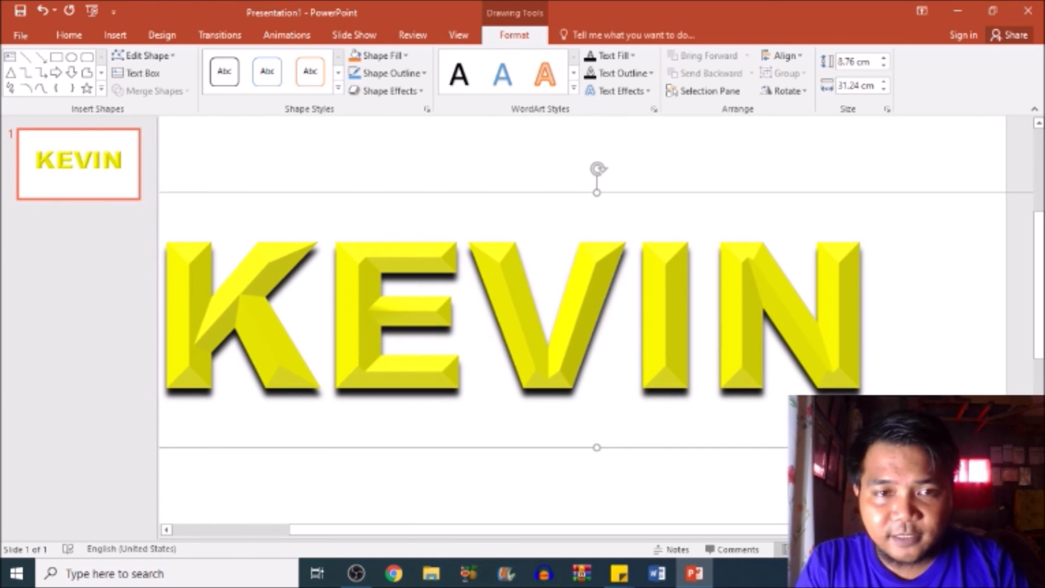
click(882, 549)
drag(765, 529, 739, 536)
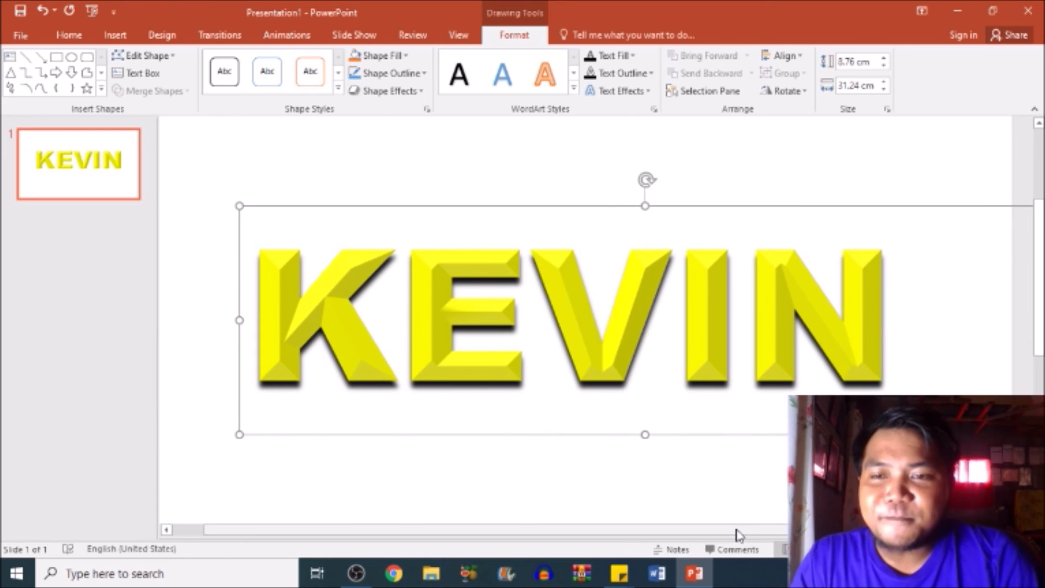
click(551, 201)
drag(552, 200, 551, 167)
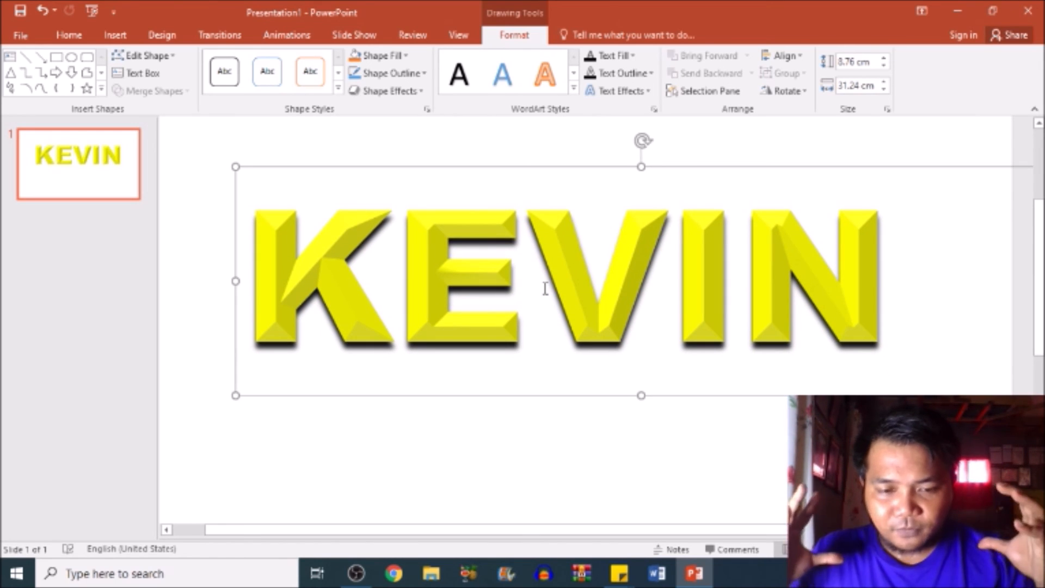